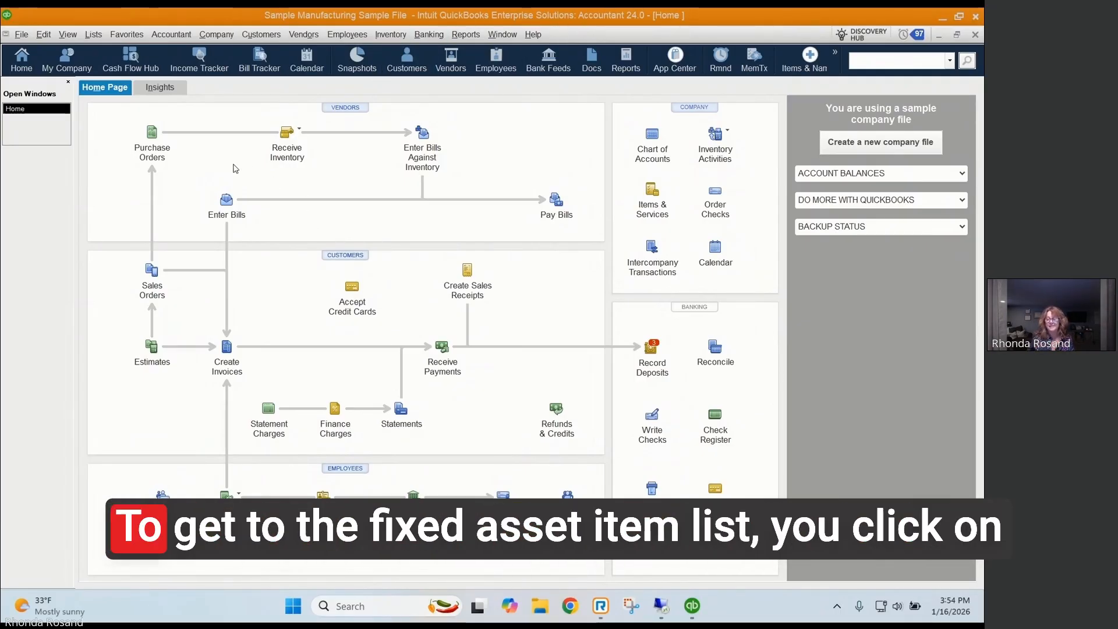
Step: Open the Fixed Asset Item List and start a new fixed asset item
{"action": "left_click", "coordinate": [95, 38]}
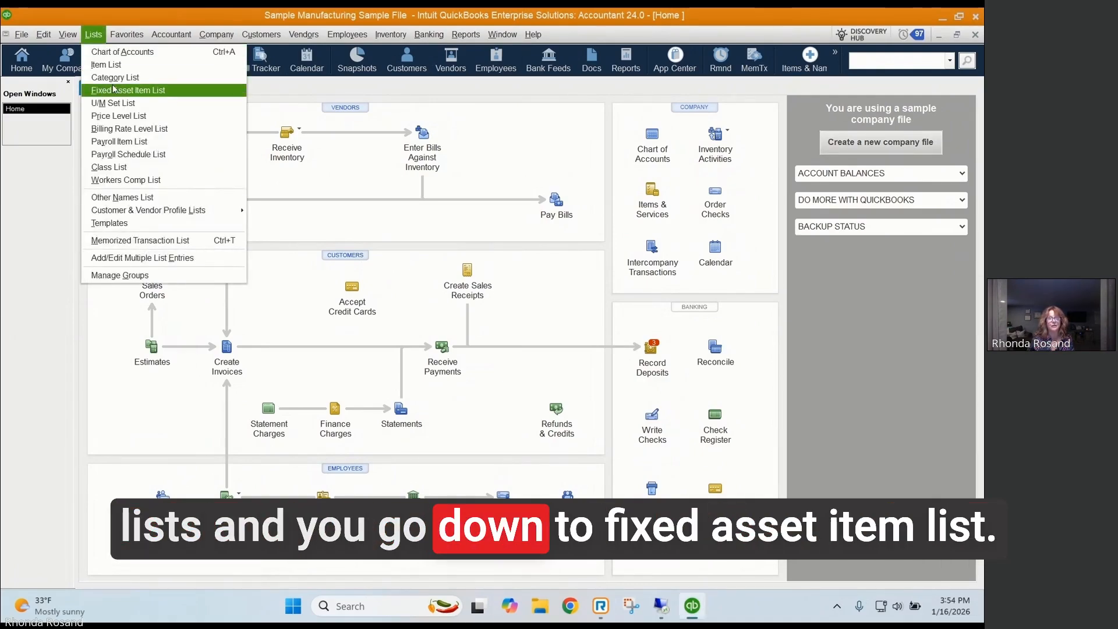
{"action": "left_click", "coordinate": [143, 94]}
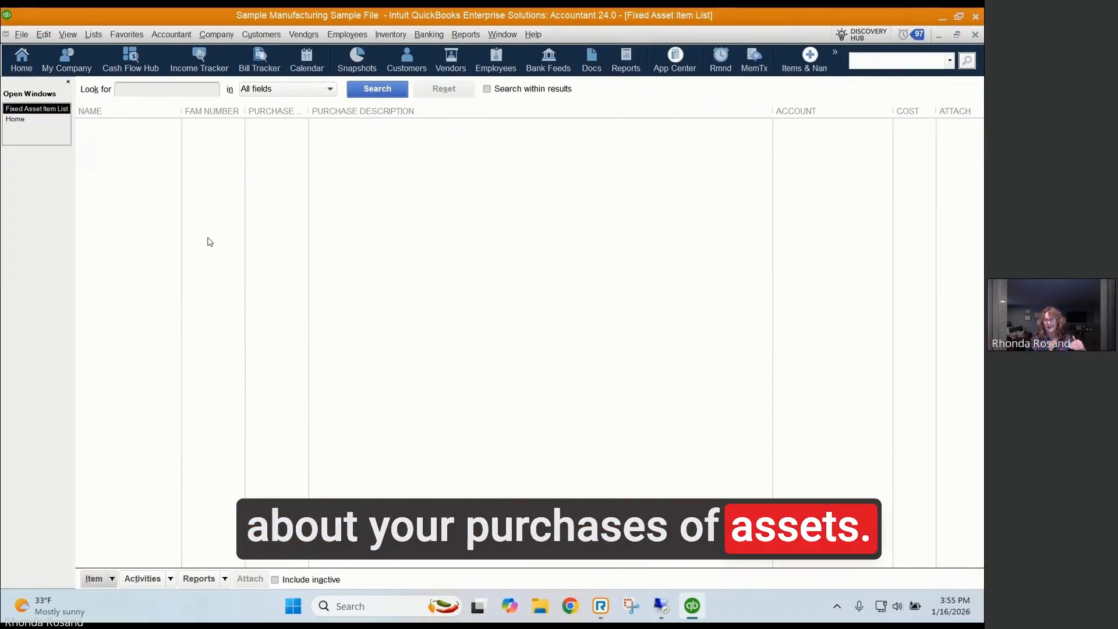
{"action": "right_click", "coordinate": [169, 193]}
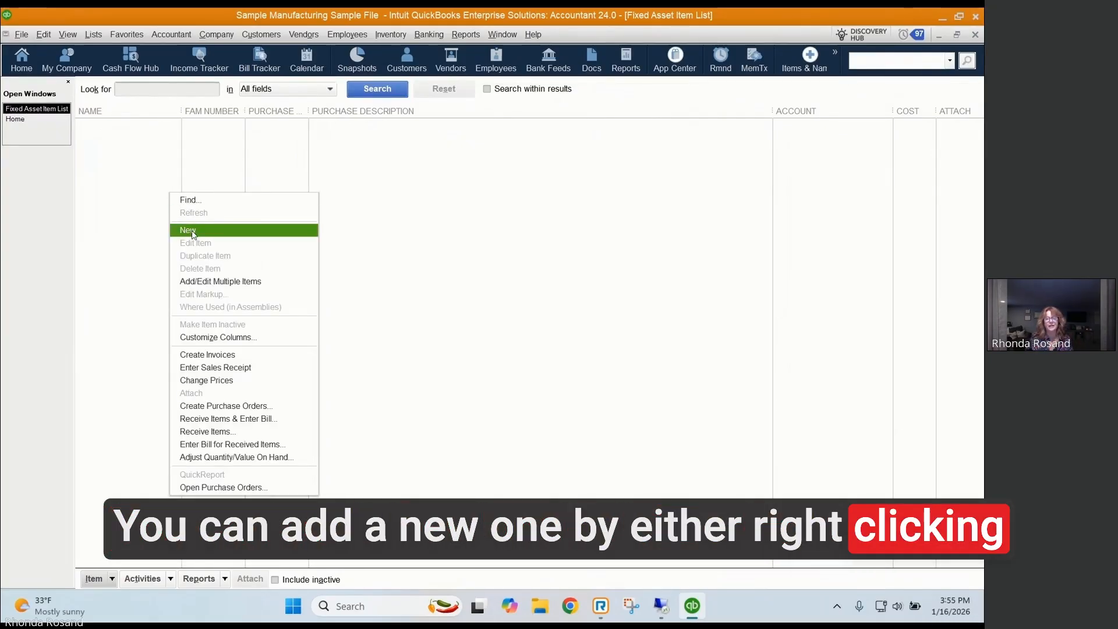
{"action": "left_click", "coordinate": [113, 578]}
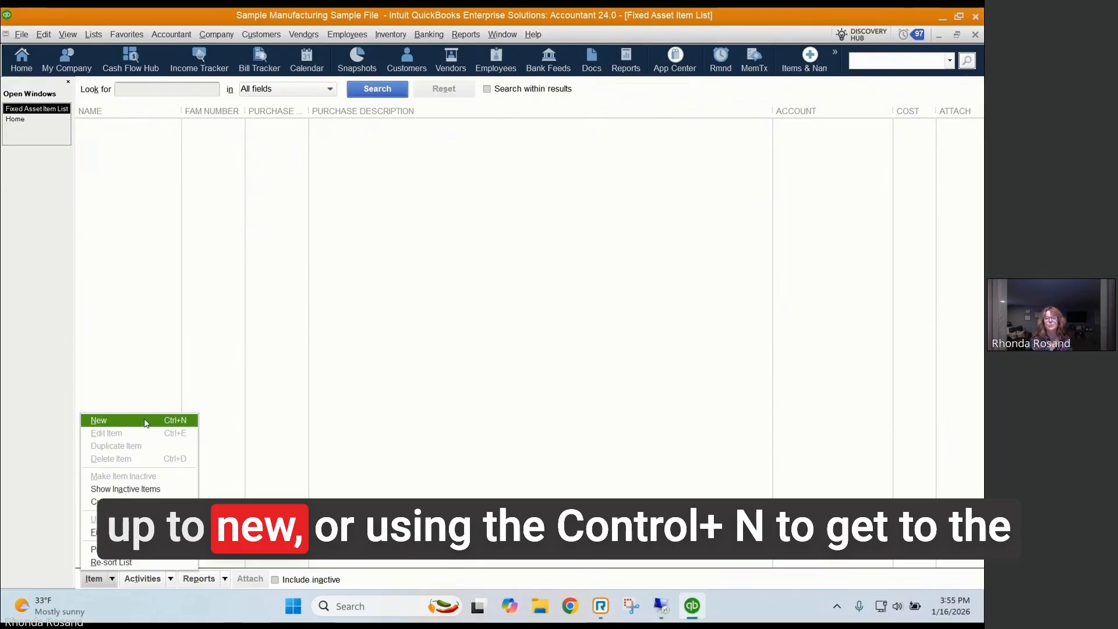
{"action": "left_click", "coordinate": [168, 421]}
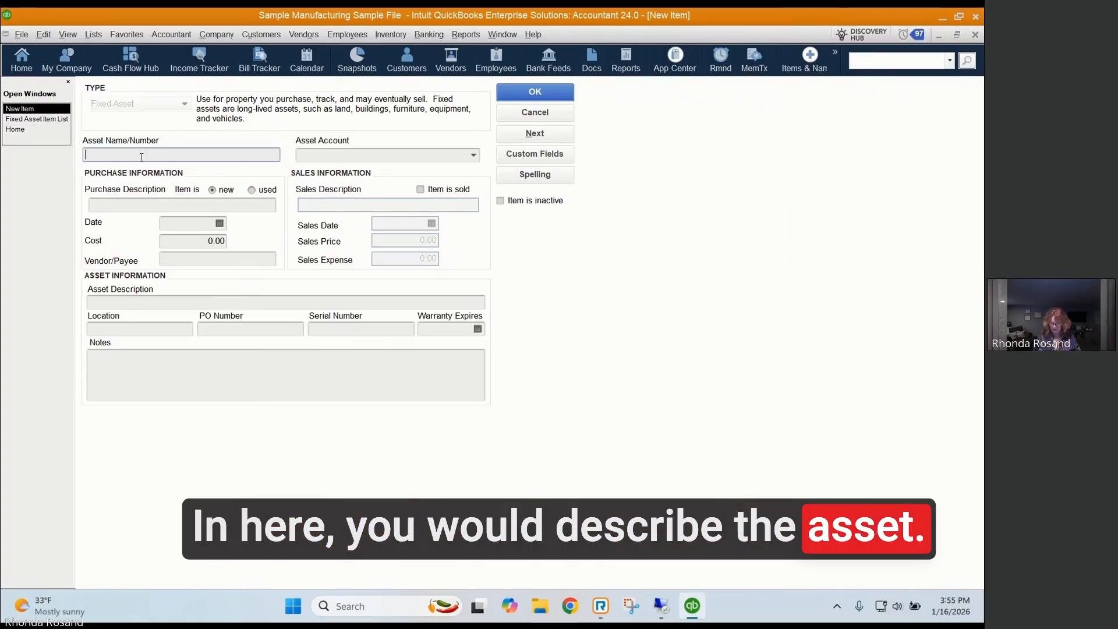
Step: Name the asset "2025 GMC Denali" and assign it to the Automobiles & Trucks asset account
{"action": "type", "text": "2025"}
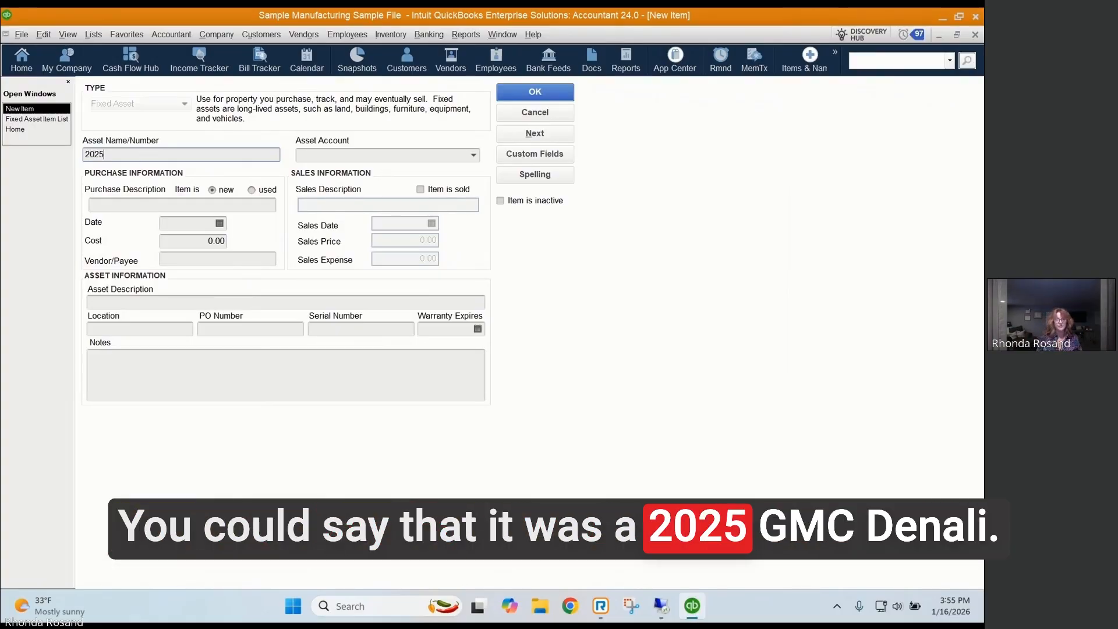
{"action": "type", "text": " GMC"}
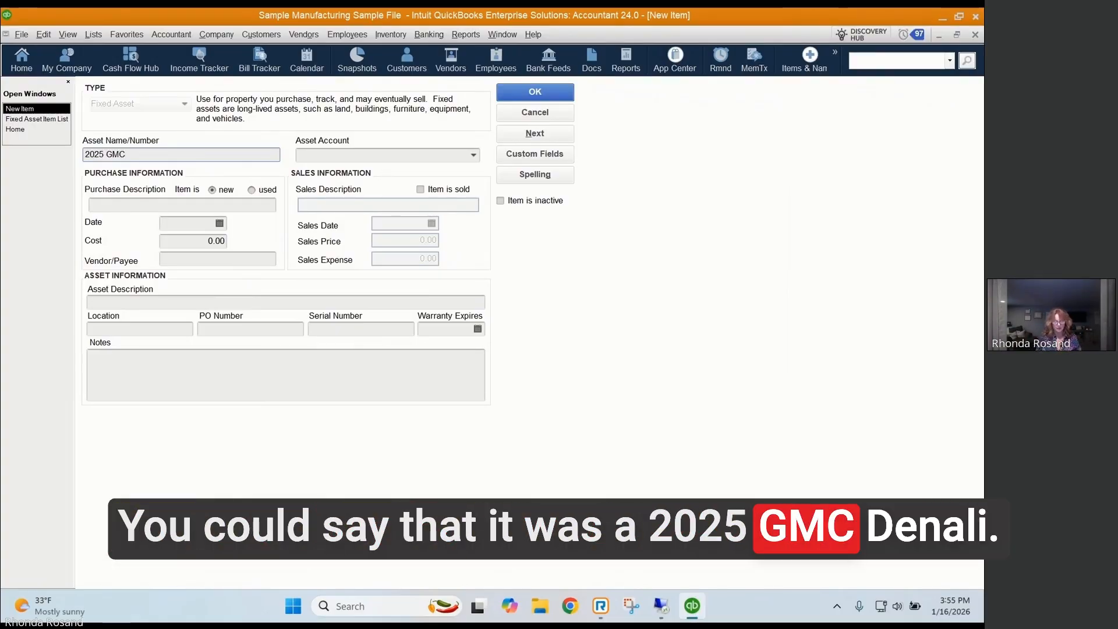
{"action": "type", "text": " Denali"}
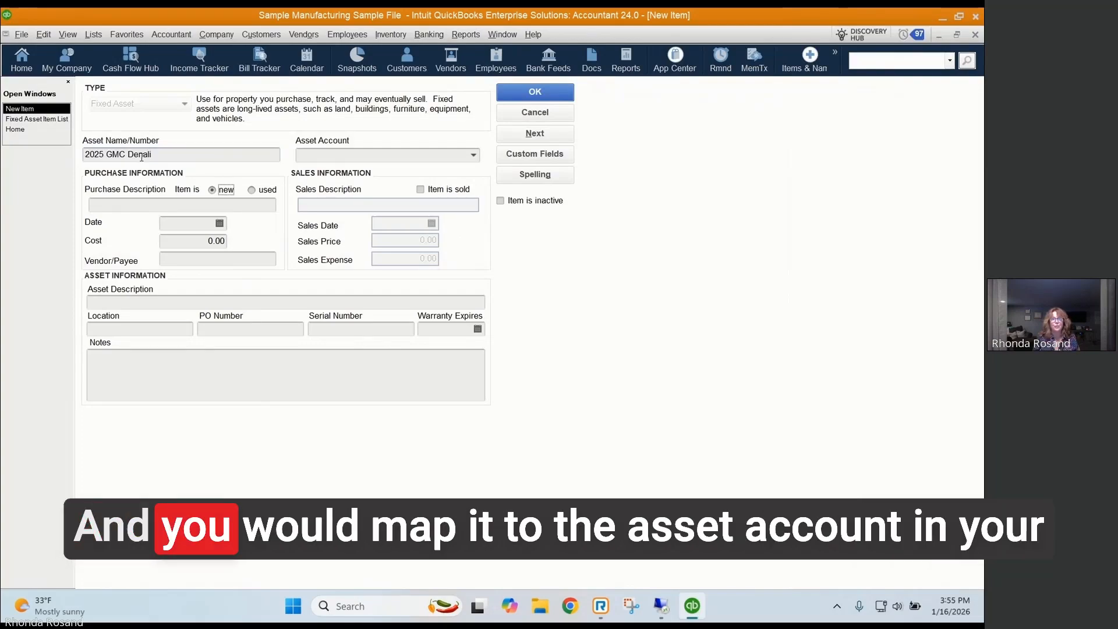
{"action": "key", "text": "Tab"}
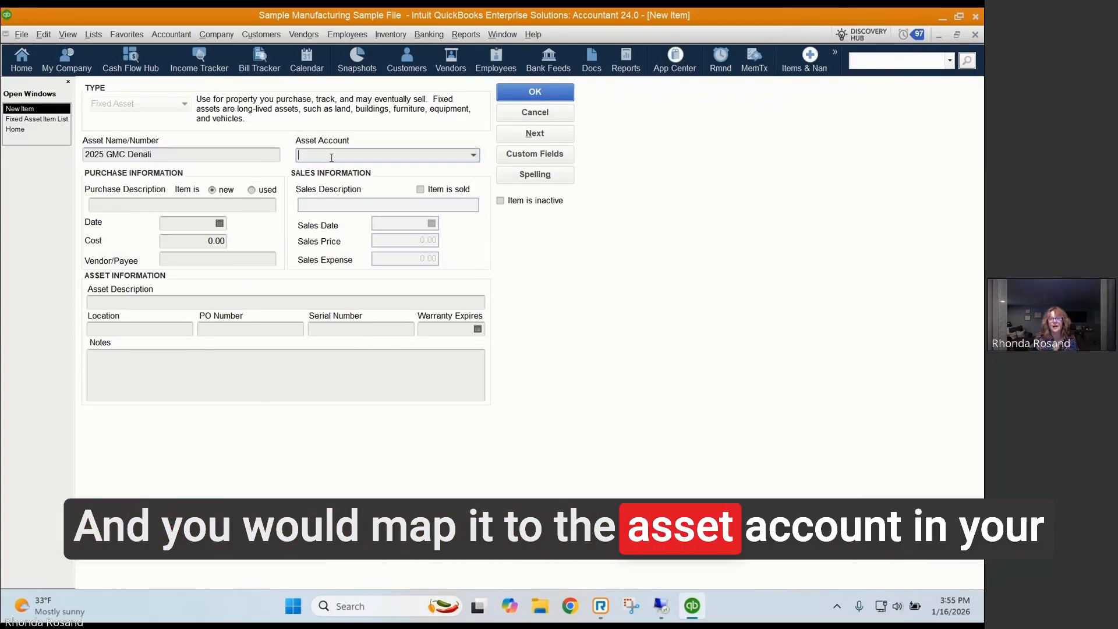
{"action": "left_click", "coordinate": [425, 156]}
{"action": "left_click", "coordinate": [474, 155]}
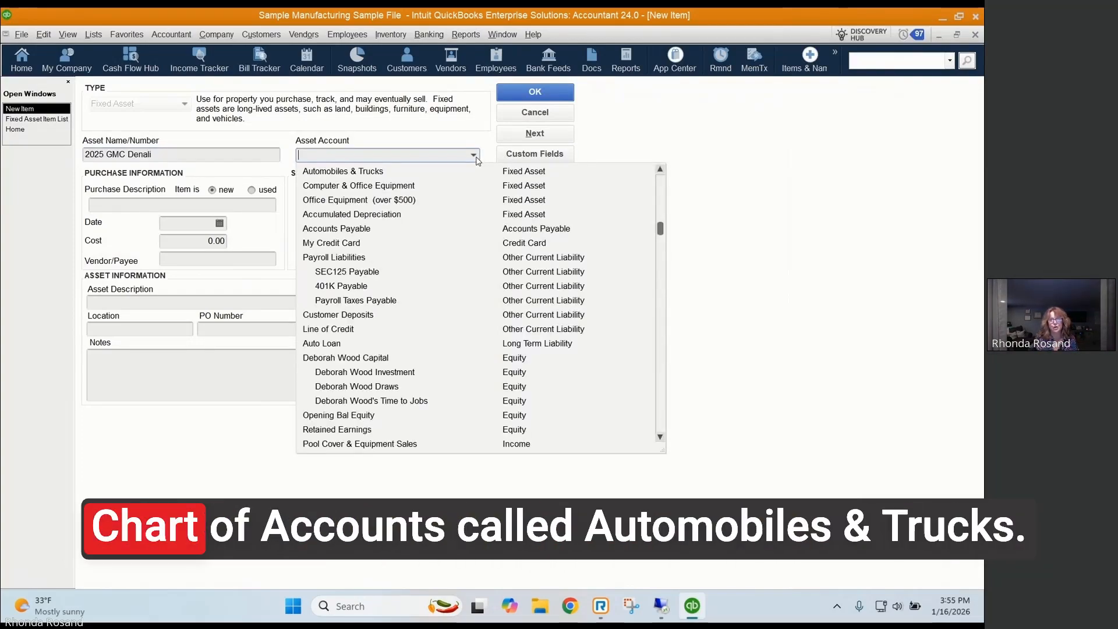
{"action": "left_click", "coordinate": [361, 172]}
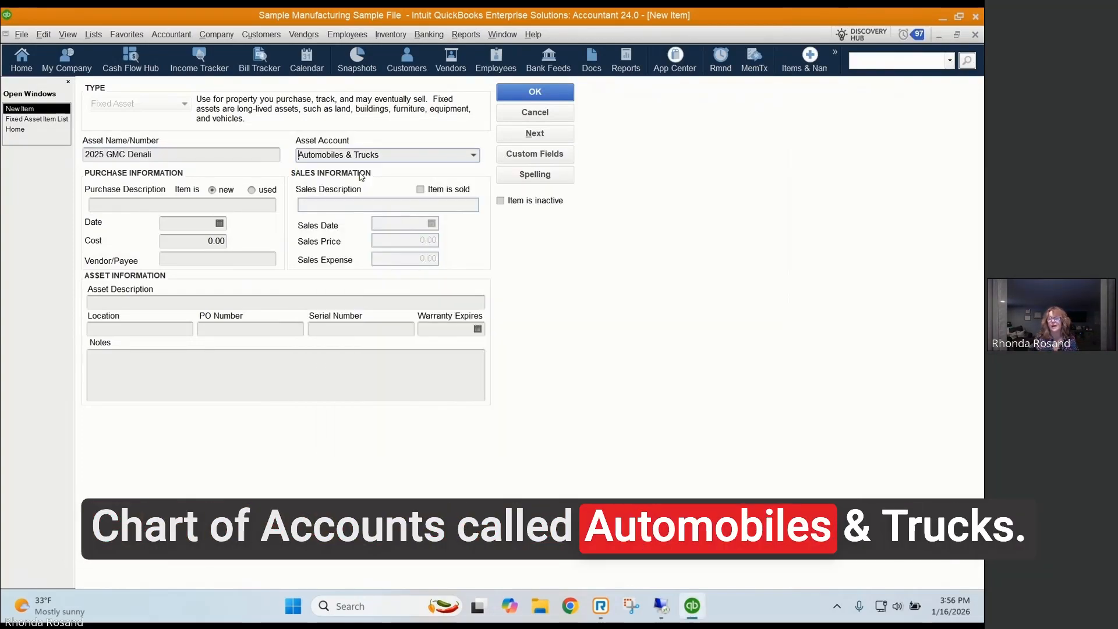
Step: Enter "2025 GMC Denali" as the purchase description and 12/31/2025 as the purchase date
{"action": "left_click", "coordinate": [110, 207]}
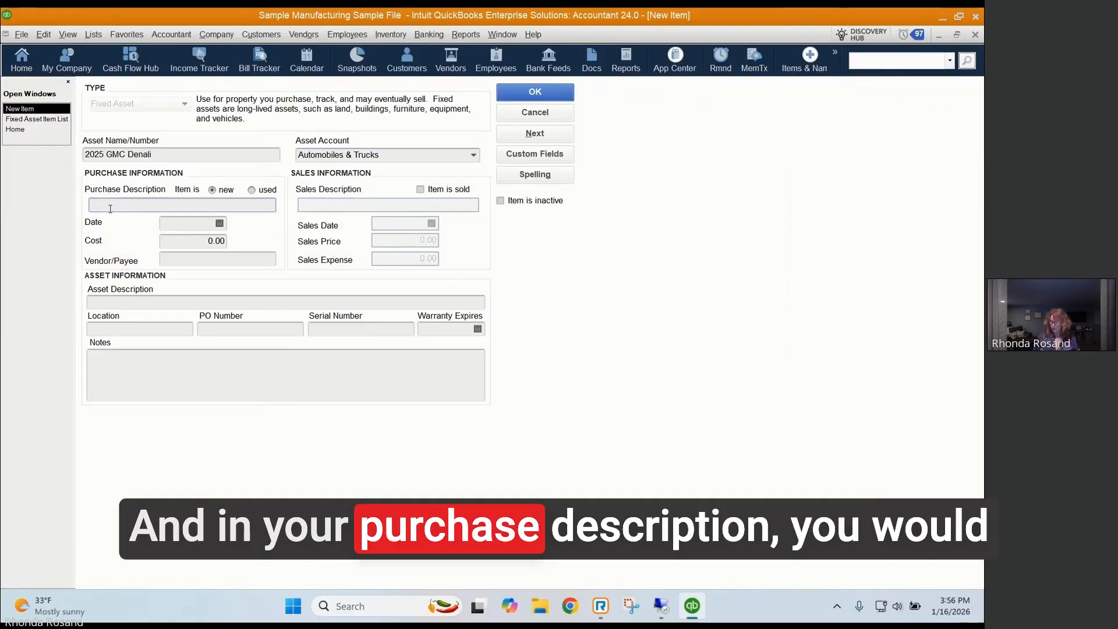
{"action": "type", "text": "2025"}
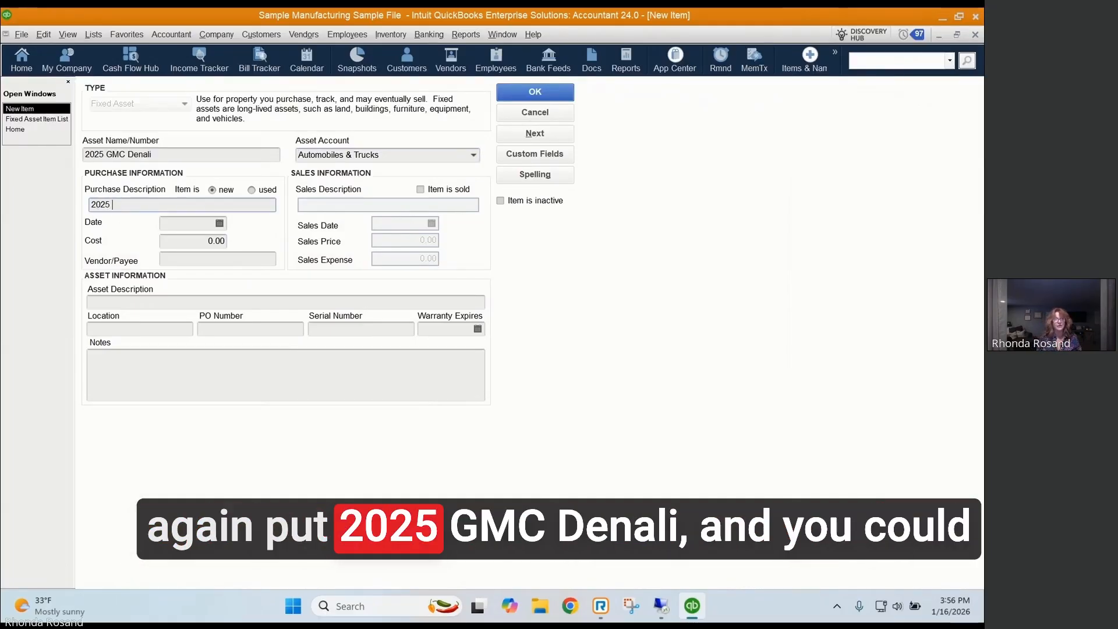
{"action": "type", "text": " GMC De"}
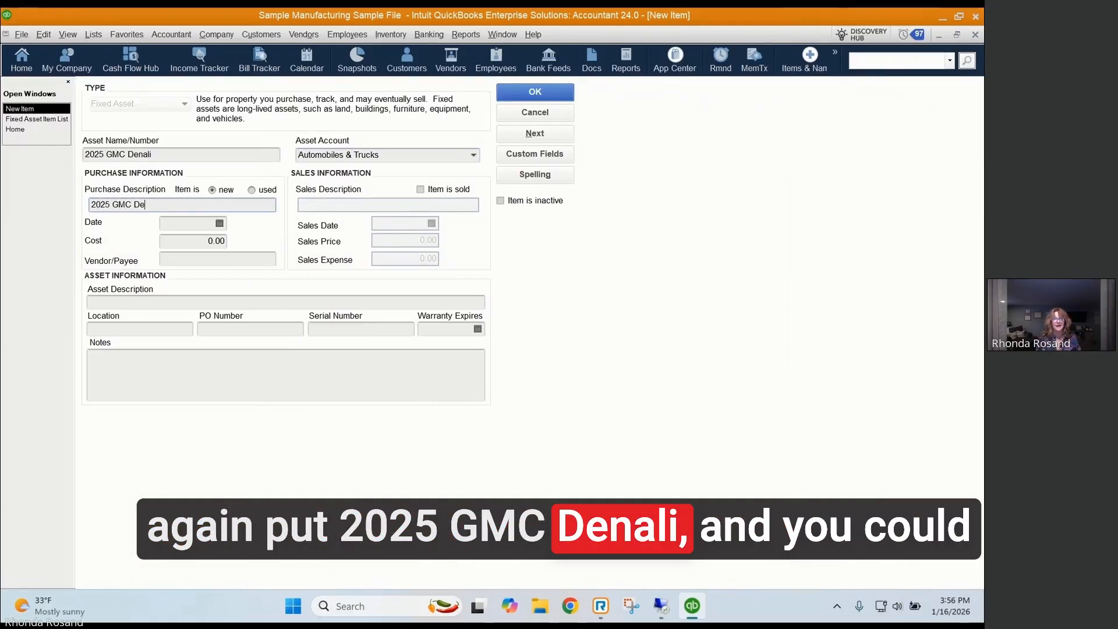
{"action": "type", "text": "nali"}
{"action": "key", "text": "Tab"}
{"action": "type", "text": "1"}
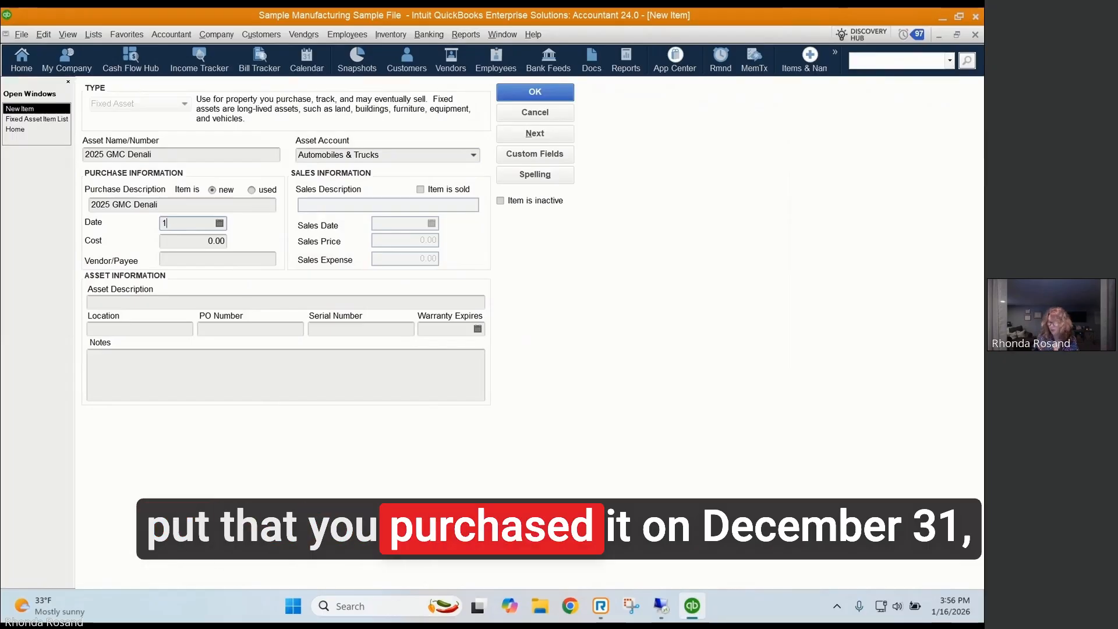
{"action": "type", "text": "2/31"}
{"action": "key", "text": "Tab"}
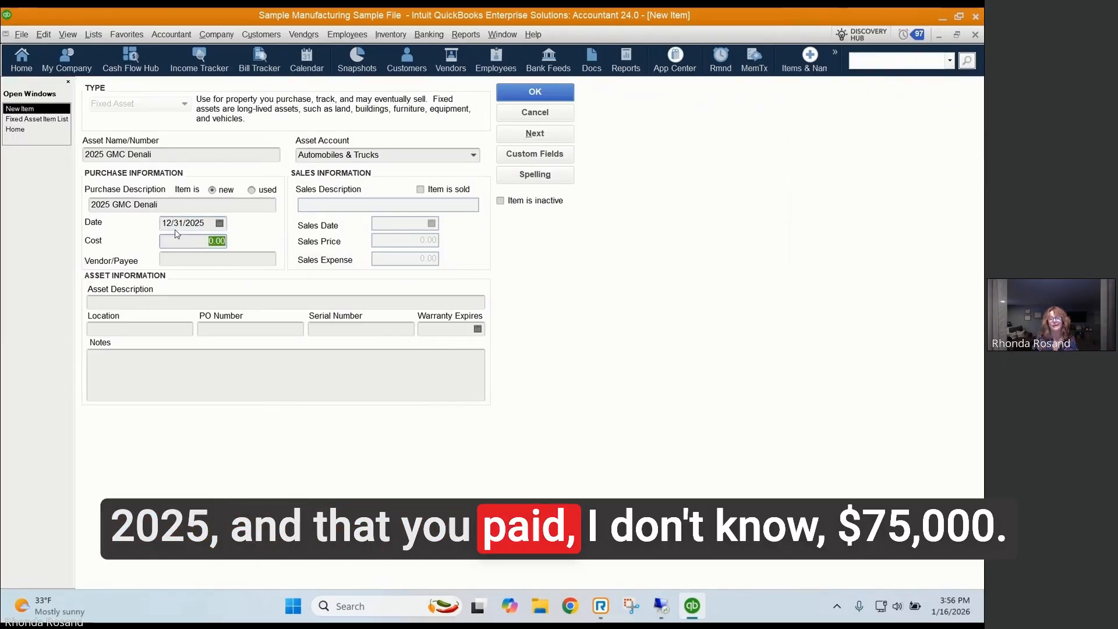
Step: Set the asset's purchase cost to 75,000 and its vendor/payee to "GMC Dealer"
{"action": "type", "text": "75,"}
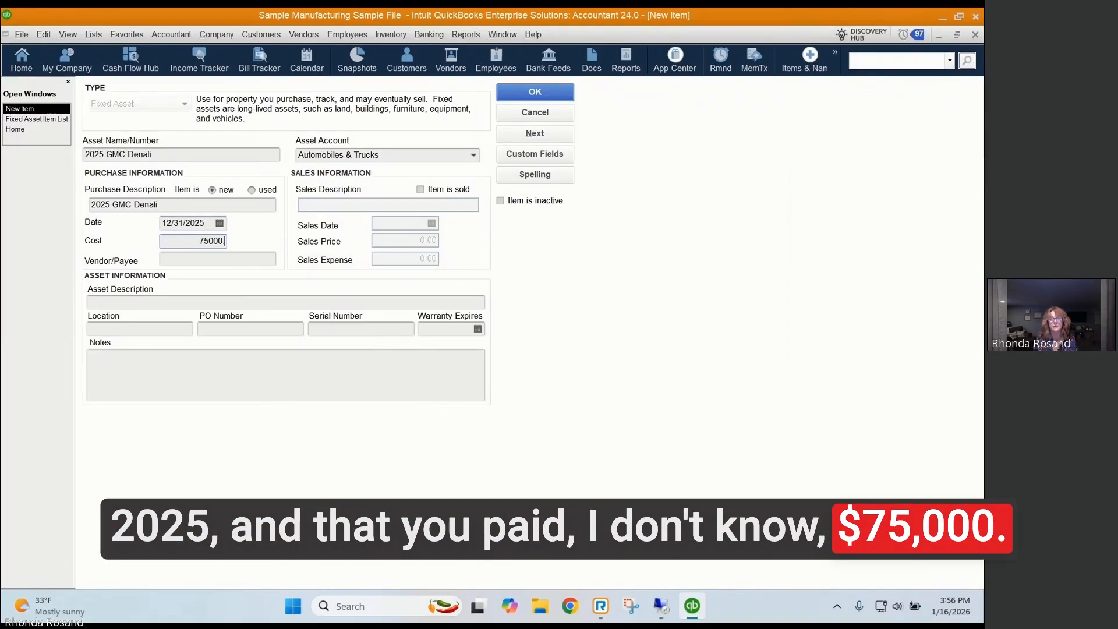
{"action": "type", "text": "000"}
{"action": "left_click", "coordinate": [195, 261]}
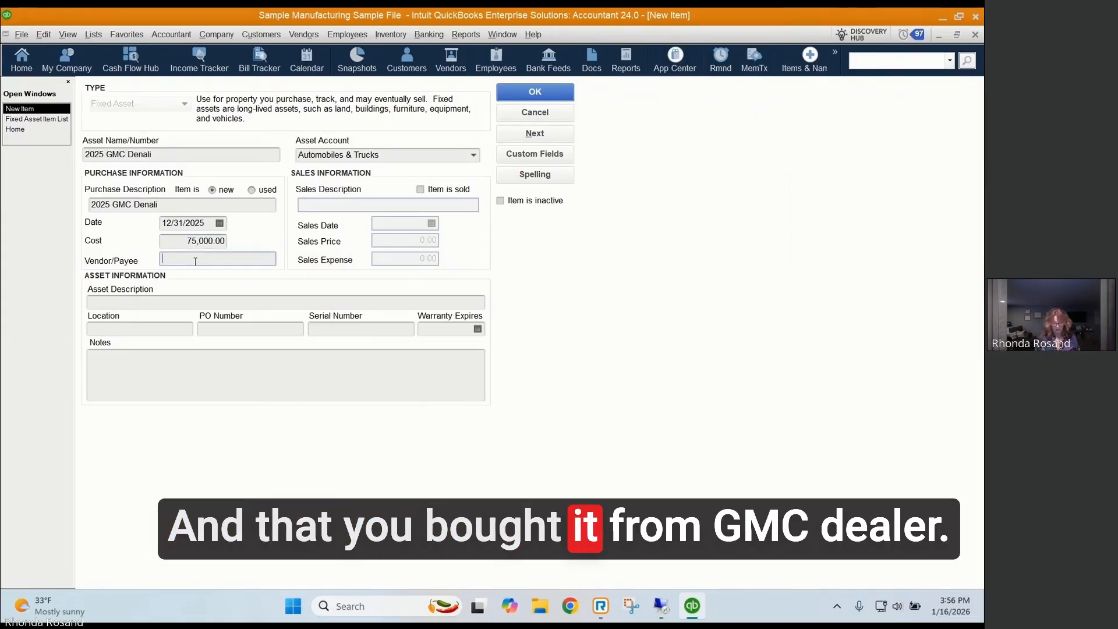
{"action": "type", "text": "GMC"}
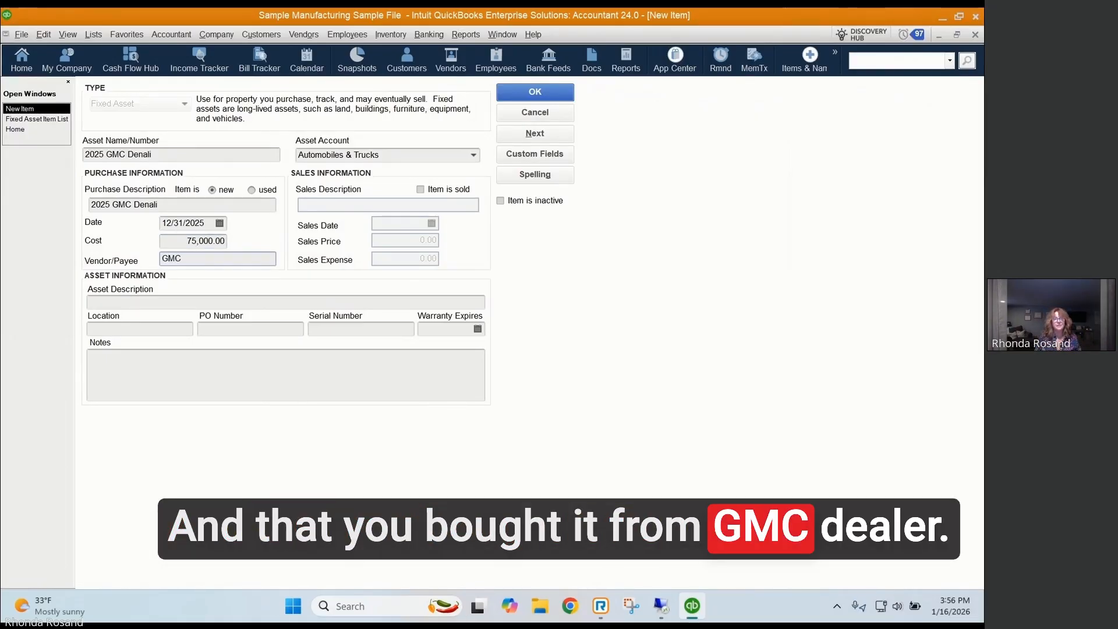
{"action": "type", "text": " Dealer"}
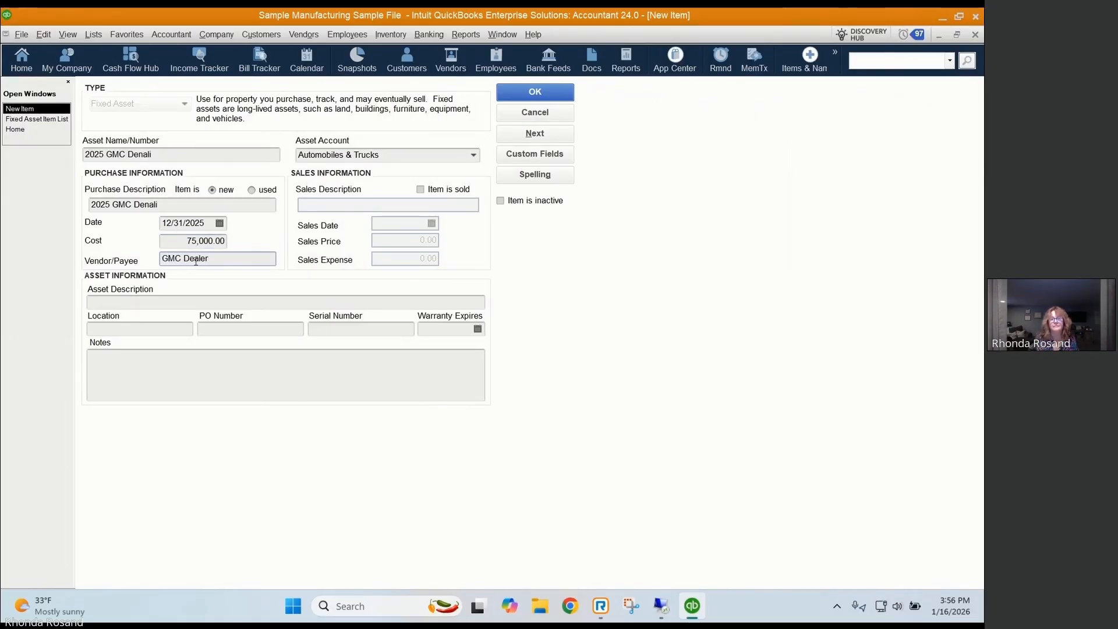
Step: Enter "White GMC Truck" as the asset description and save the item, ignoring the spelling suggestions for GMC and Denali
{"action": "left_click", "coordinate": [123, 305]}
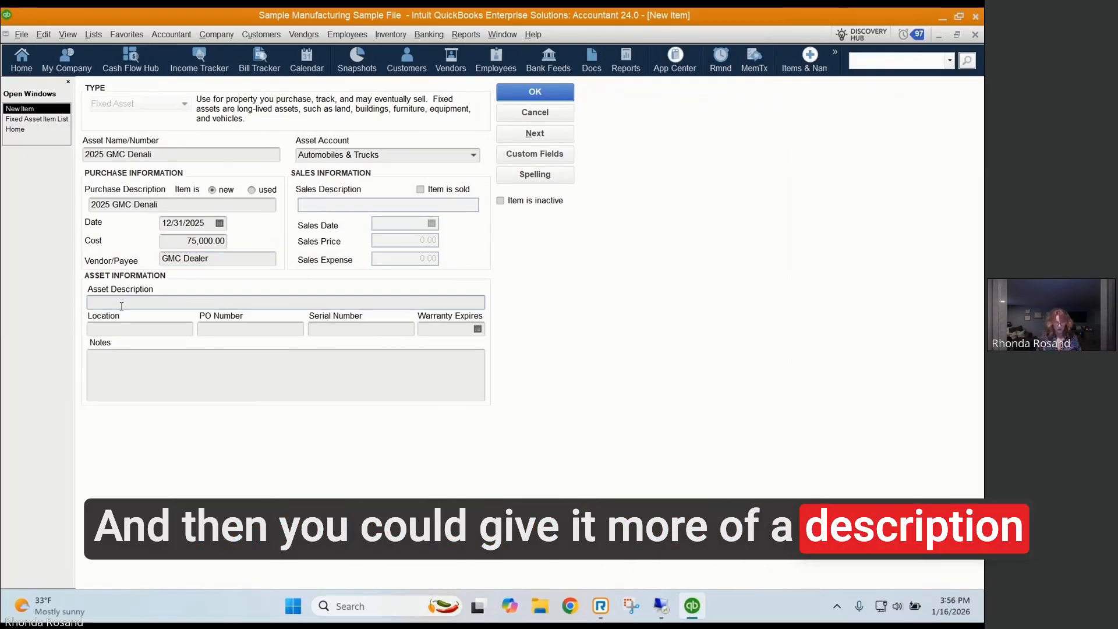
{"action": "type", "text": "White GMC Truck"}
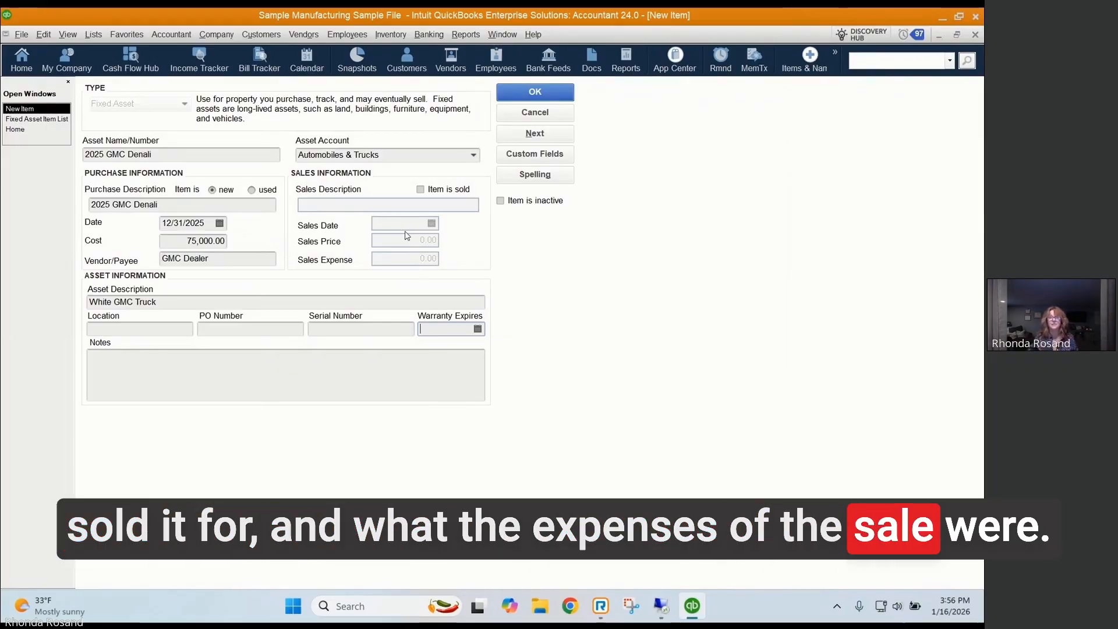
{"action": "left_click", "coordinate": [528, 91]}
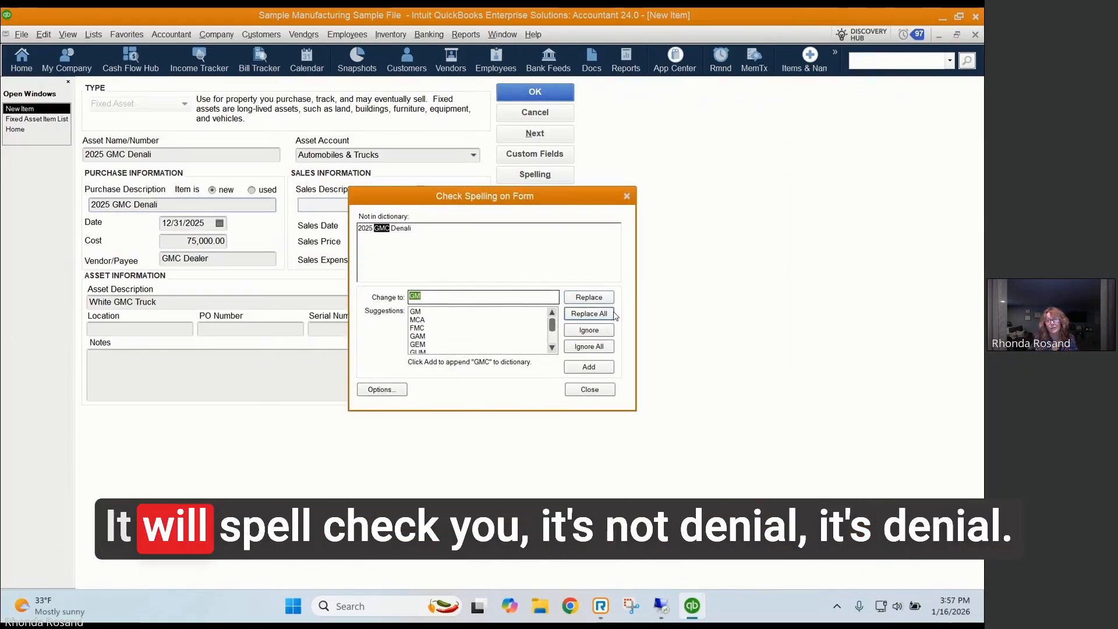
{"action": "left_click", "coordinate": [593, 335]}
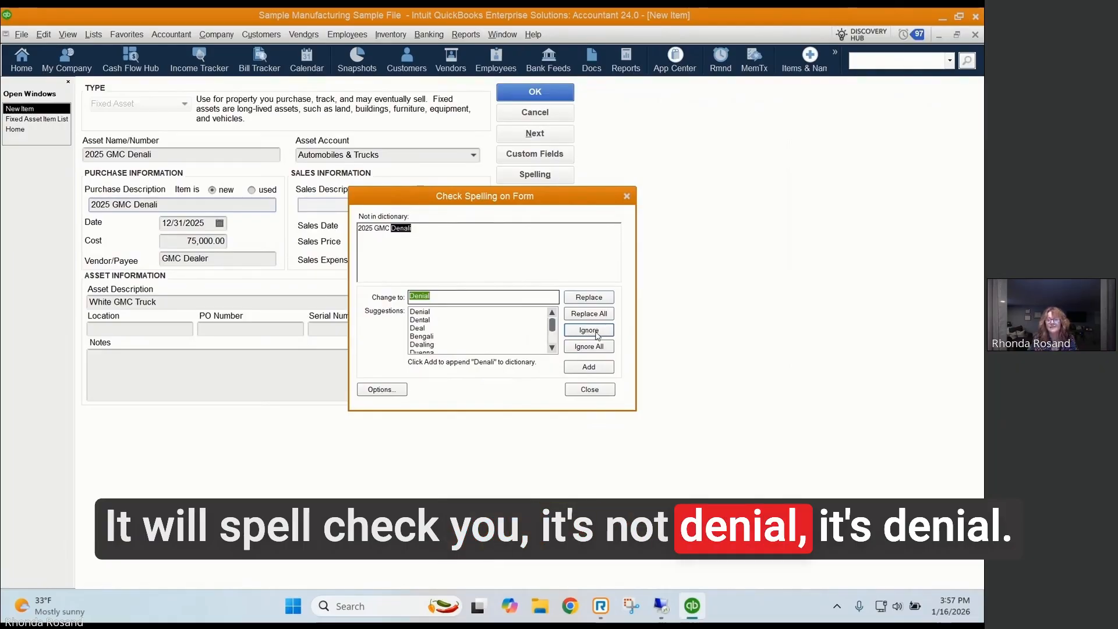
{"action": "left_click", "coordinate": [596, 332]}
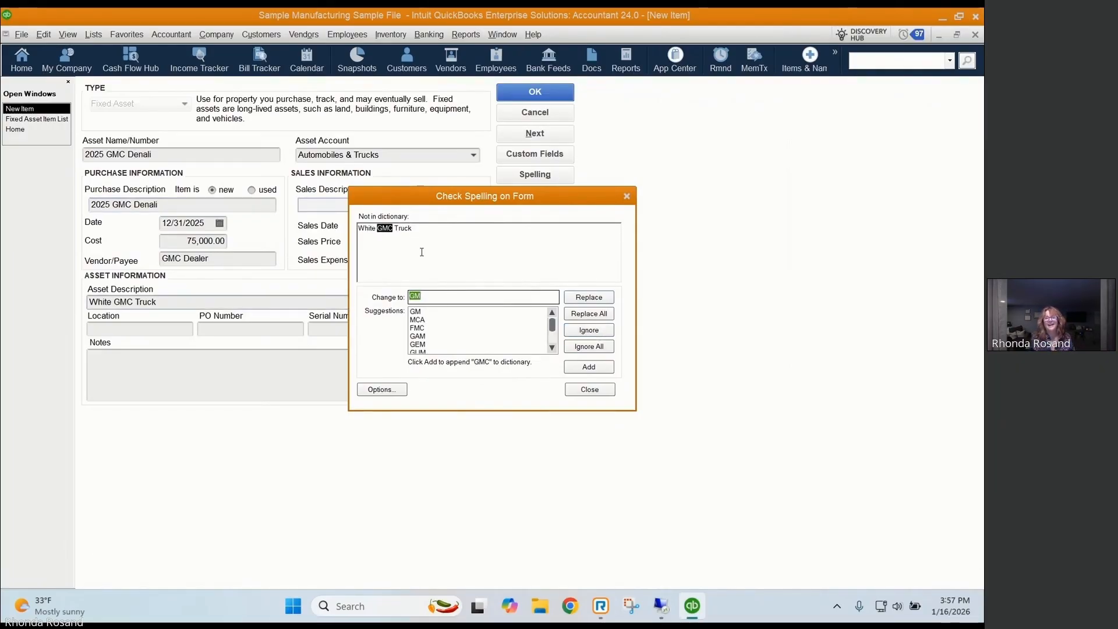
{"action": "left_click", "coordinate": [588, 330]}
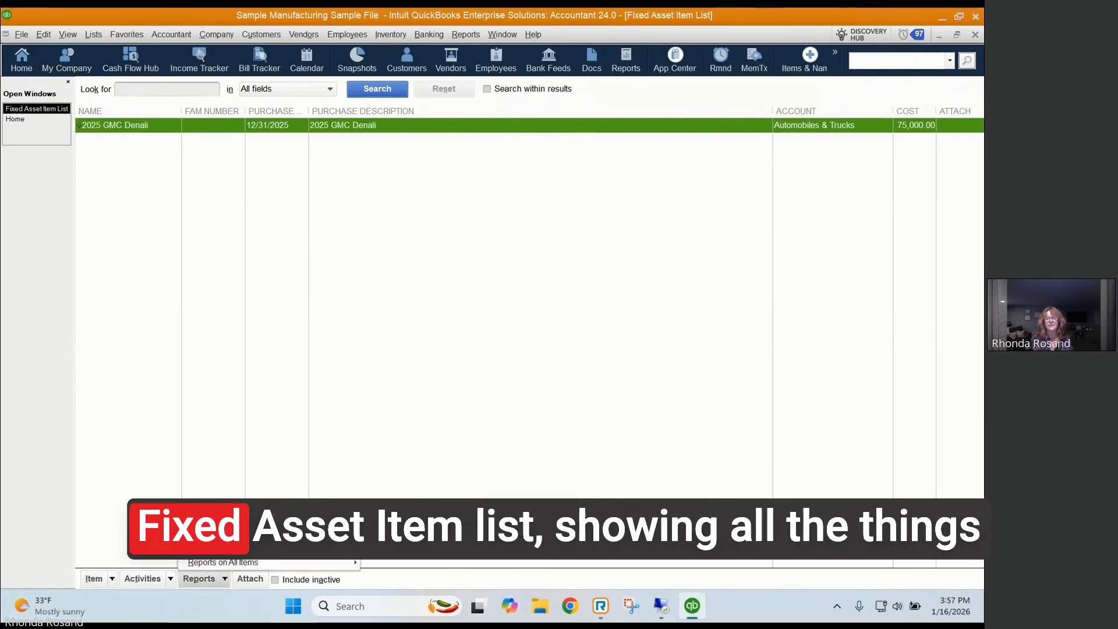
Step: Run the Fixed Asset Listing report from the Fixed Asset Item List
{"action": "left_click", "coordinate": [245, 547]}
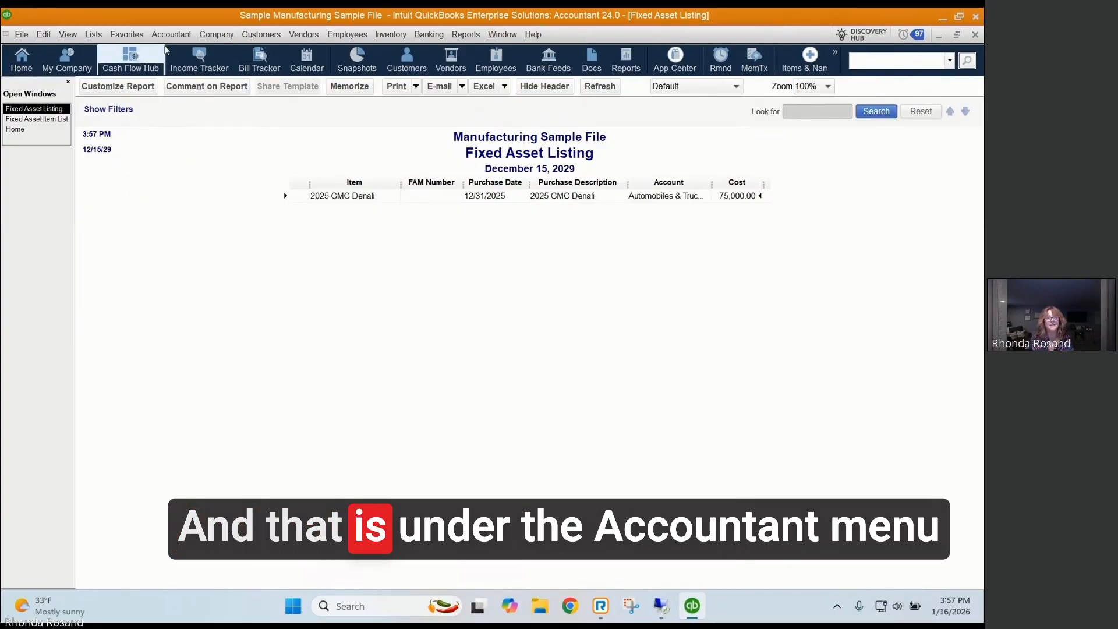
Step: Open the Fixed Asset Manager to view its client setup options, and cancel without creating a client
{"action": "left_click", "coordinate": [171, 36]}
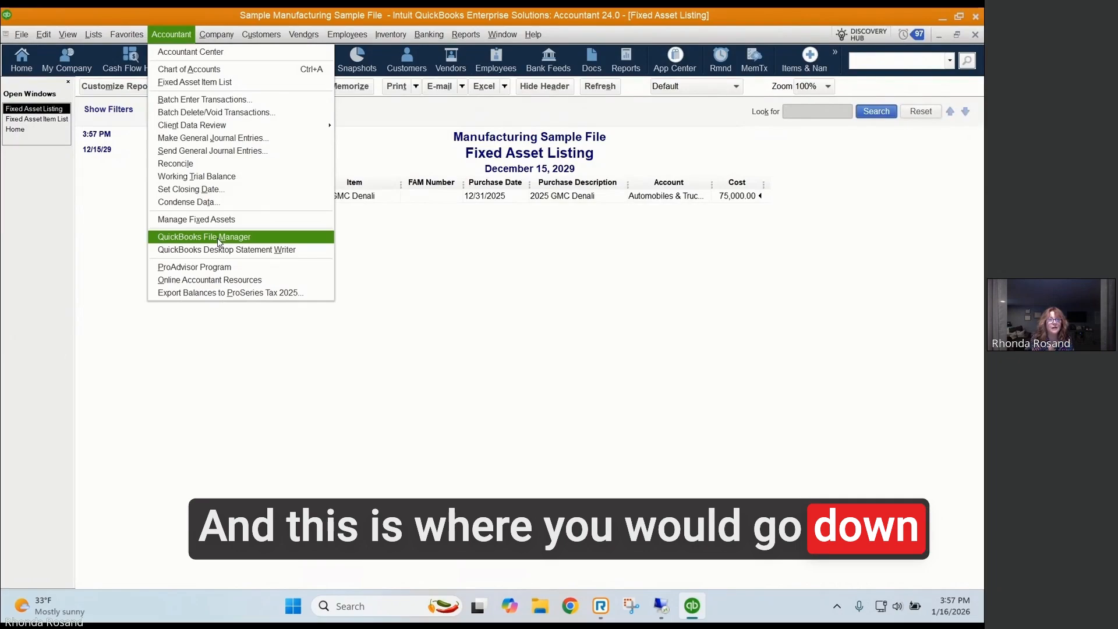
{"action": "left_click", "coordinate": [227, 220]}
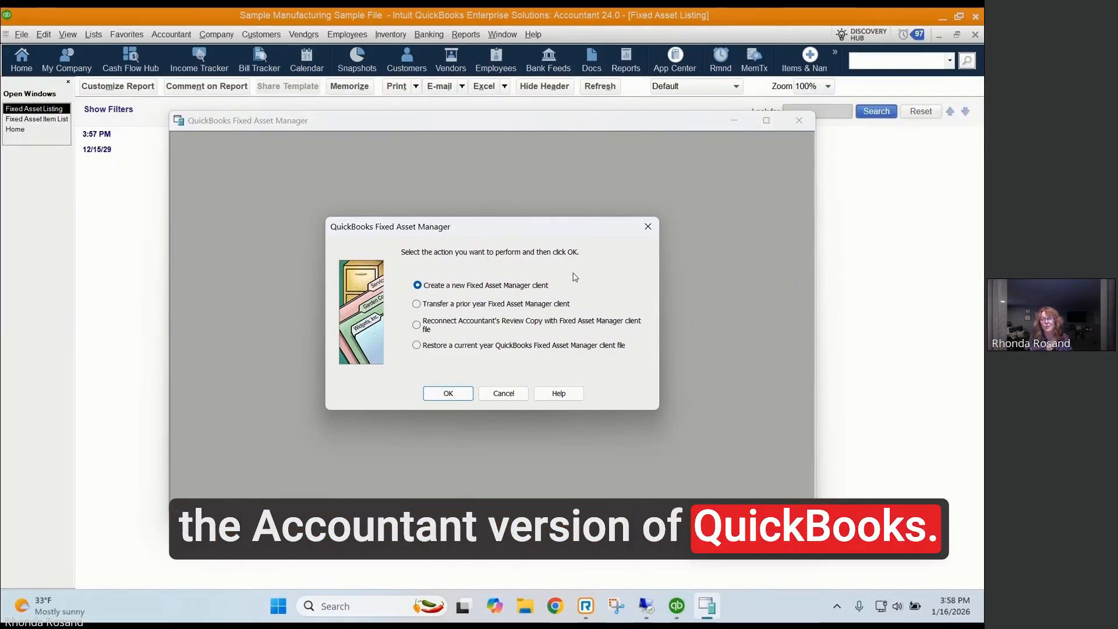
{"action": "left_click", "coordinate": [504, 394]}
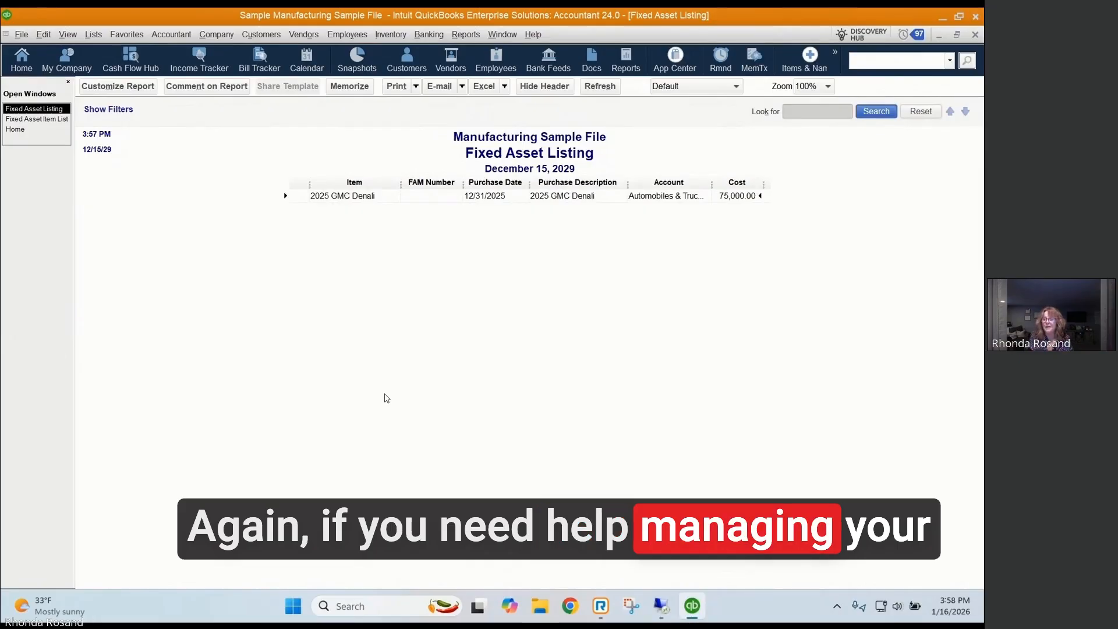